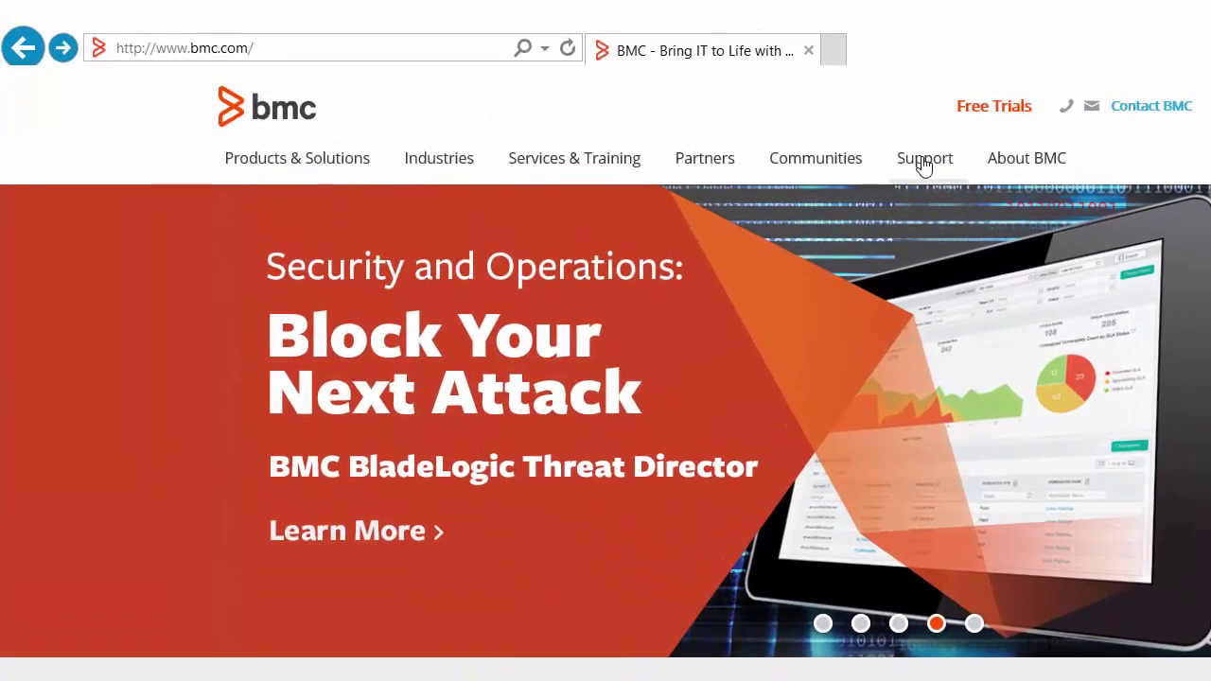
- Go to the downloads area, choose USA as country and enter company BMC Software
mouse_move(614, 118)
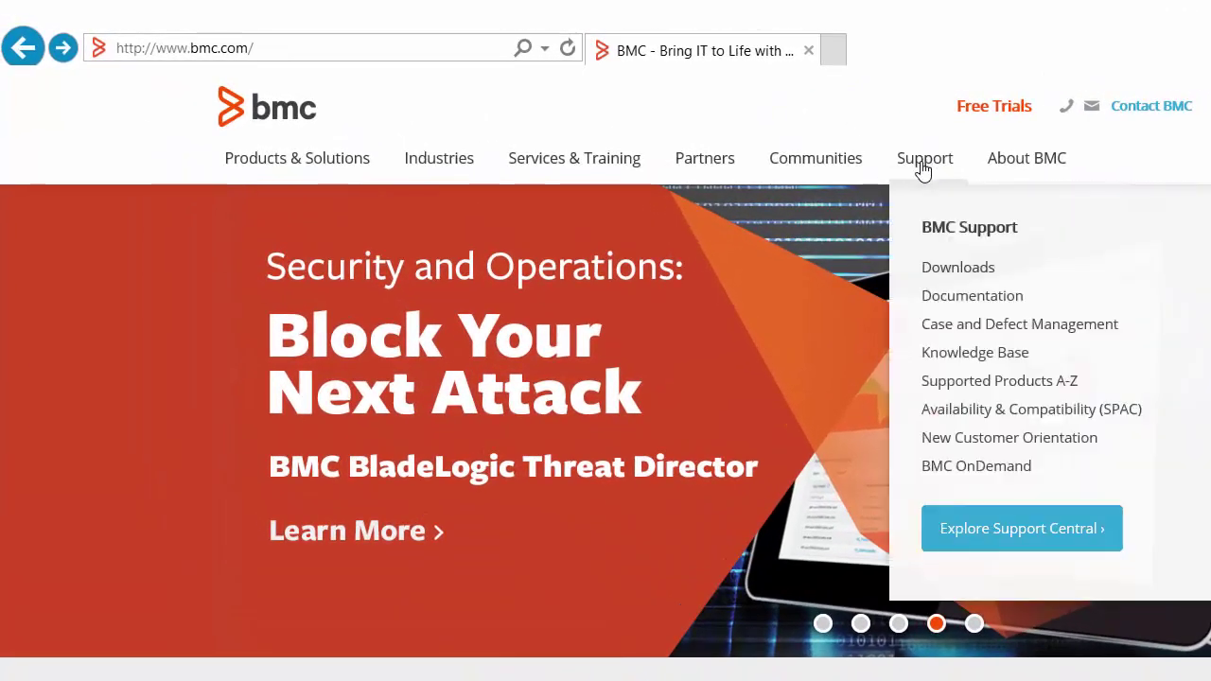
left_click(946, 271)
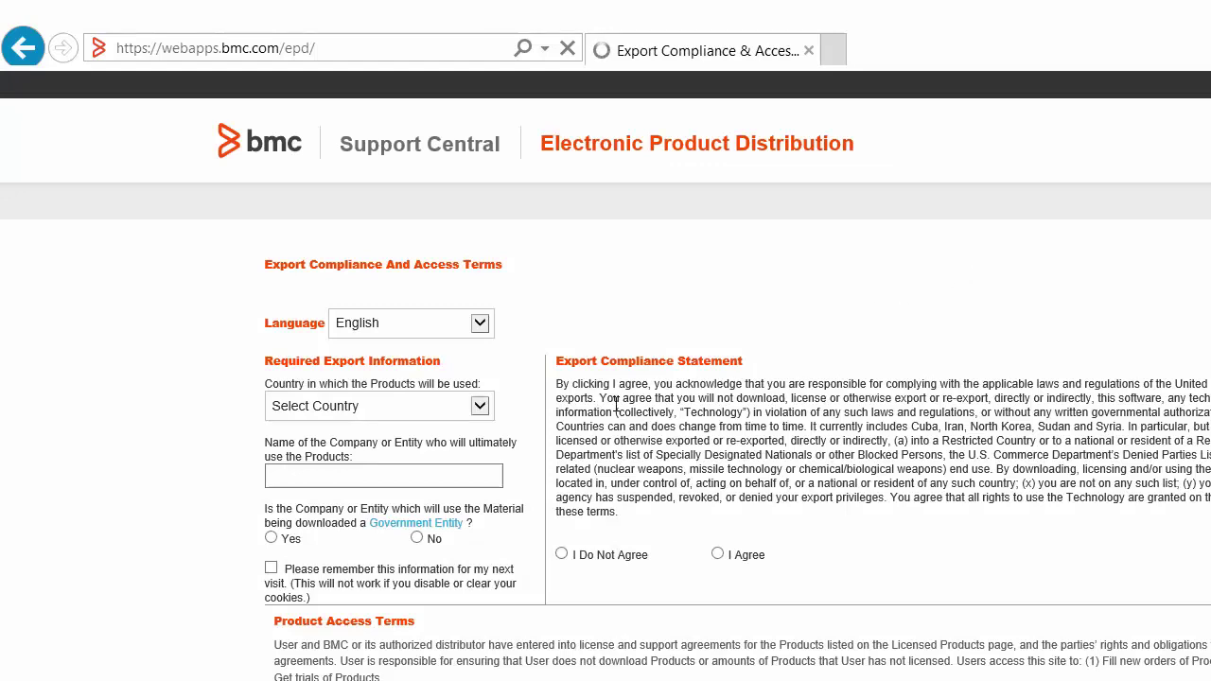
left_click(367, 407)
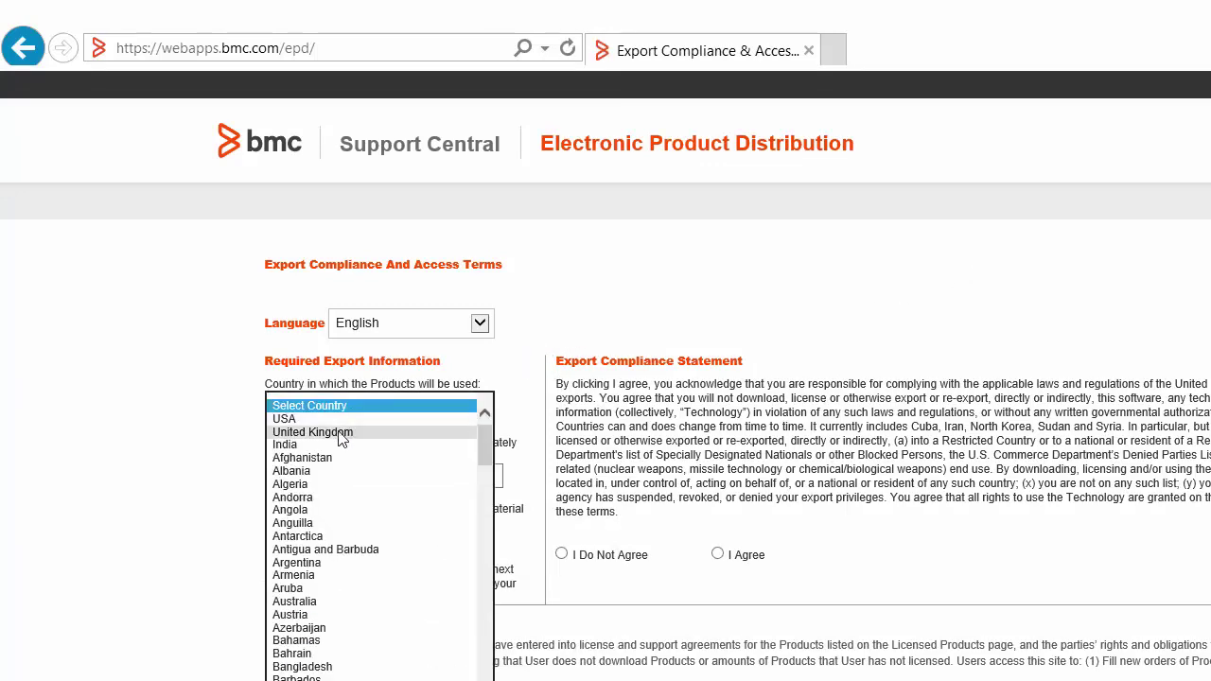
left_click(329, 412)
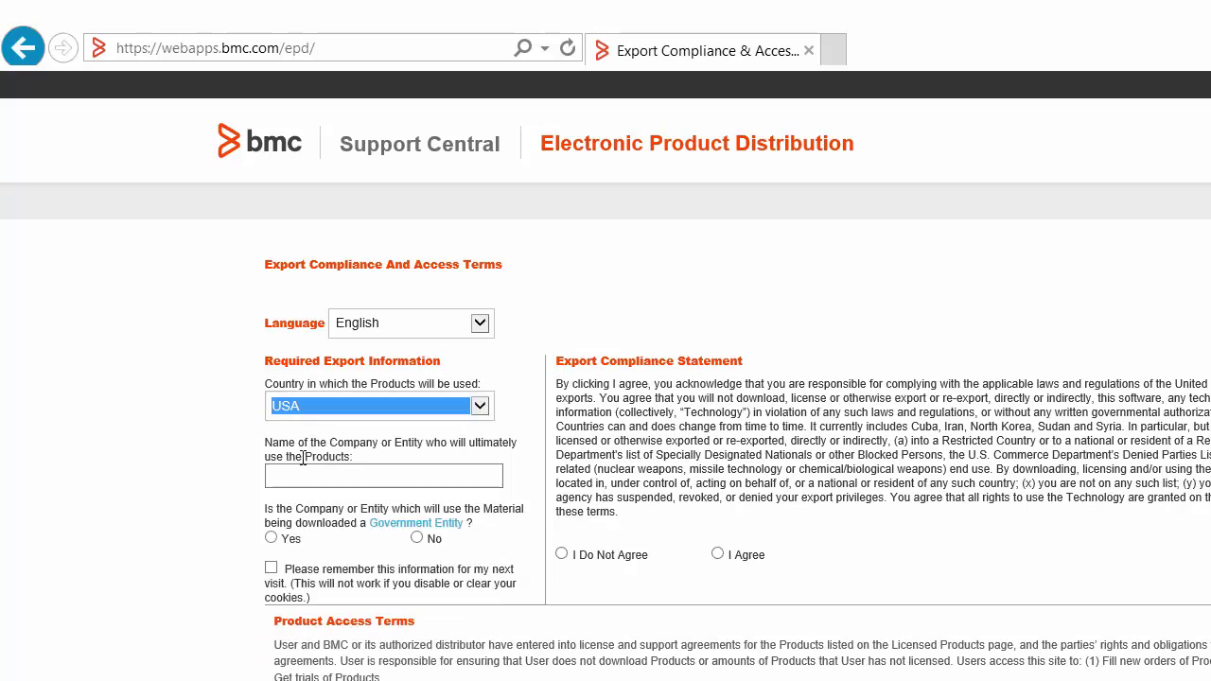
left_click(299, 476)
type("BMC")
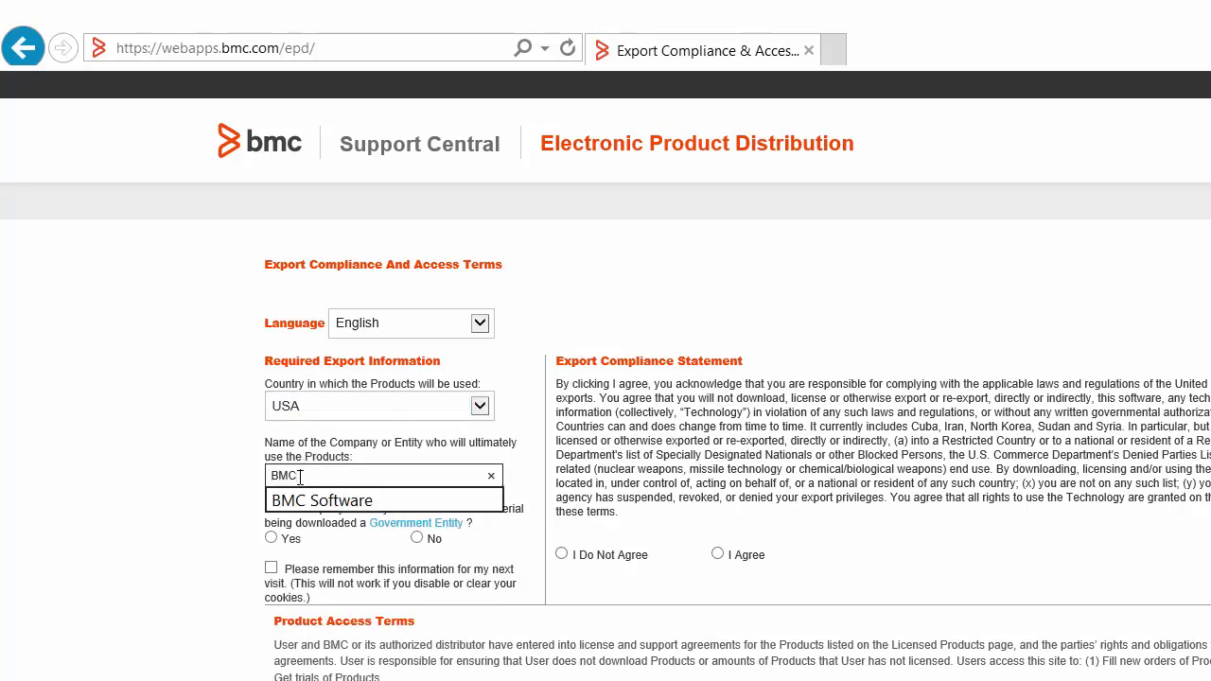
type(" Software")
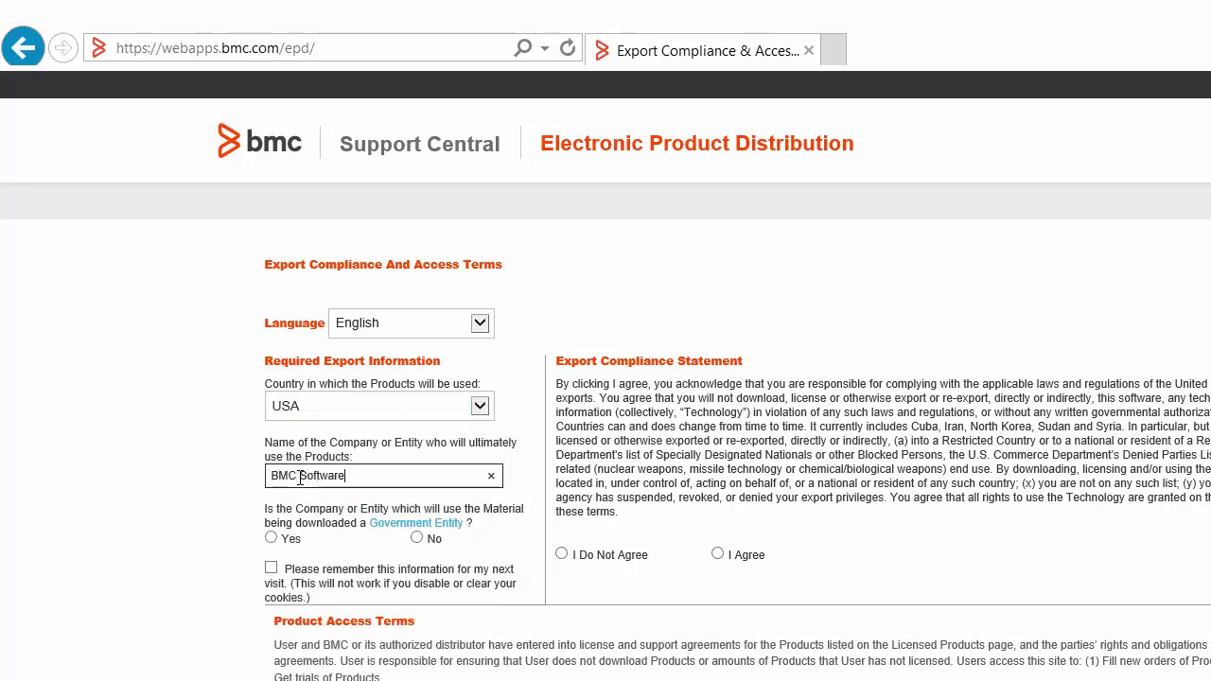
- Answer No to government entity, remember the information, and agree to both terms
left_click(418, 540)
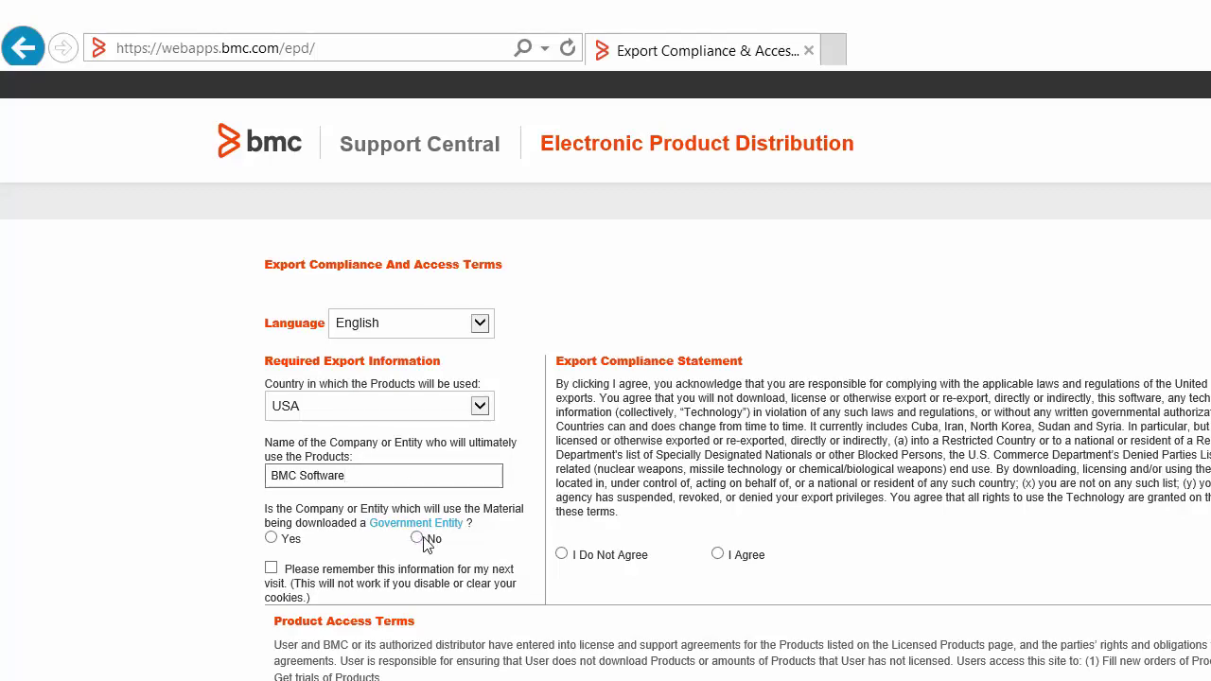
left_click(418, 540)
left_click(272, 569)
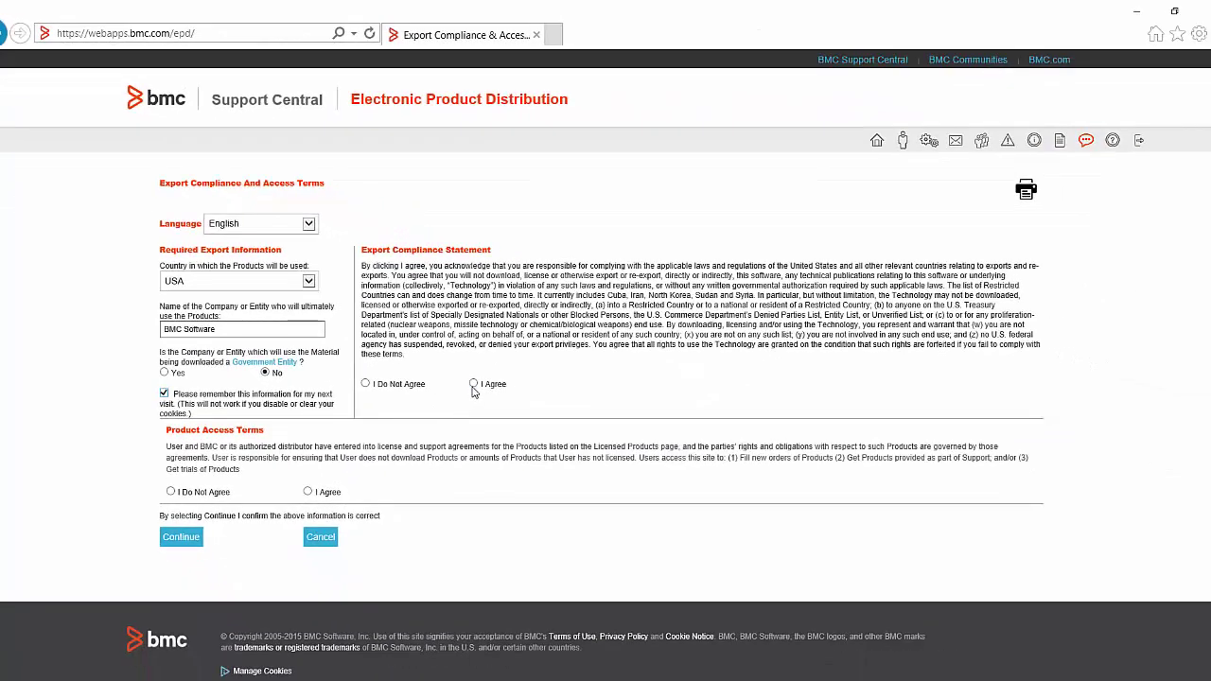
left_click(538, 429)
left_click(307, 491)
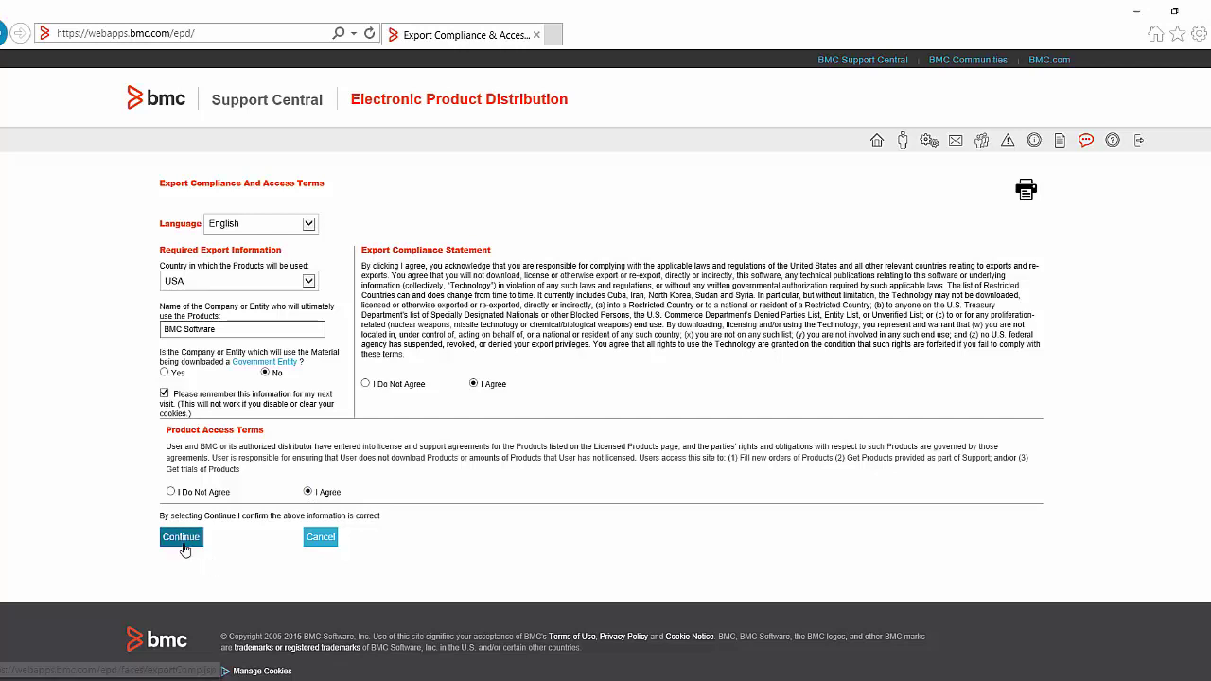
- Submit the completed export compliance form with Continue
left_click(181, 539)
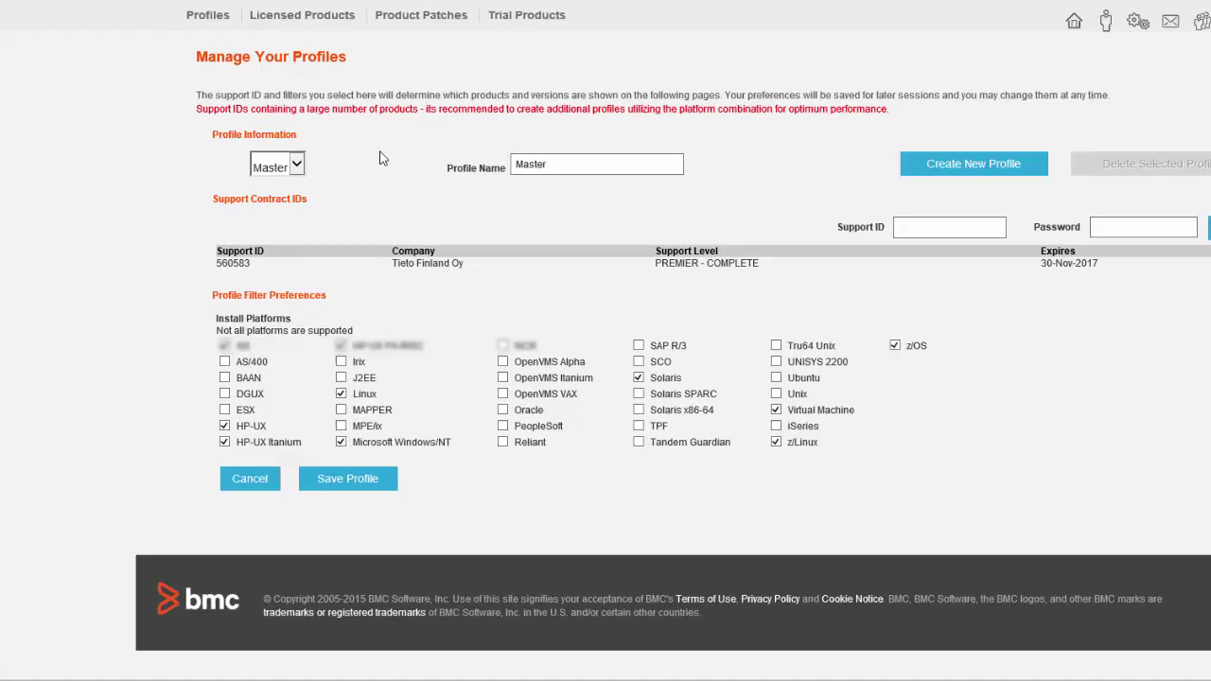
- Save the Master profile, then unselect all product categories and apply the filter
left_click(491, 409)
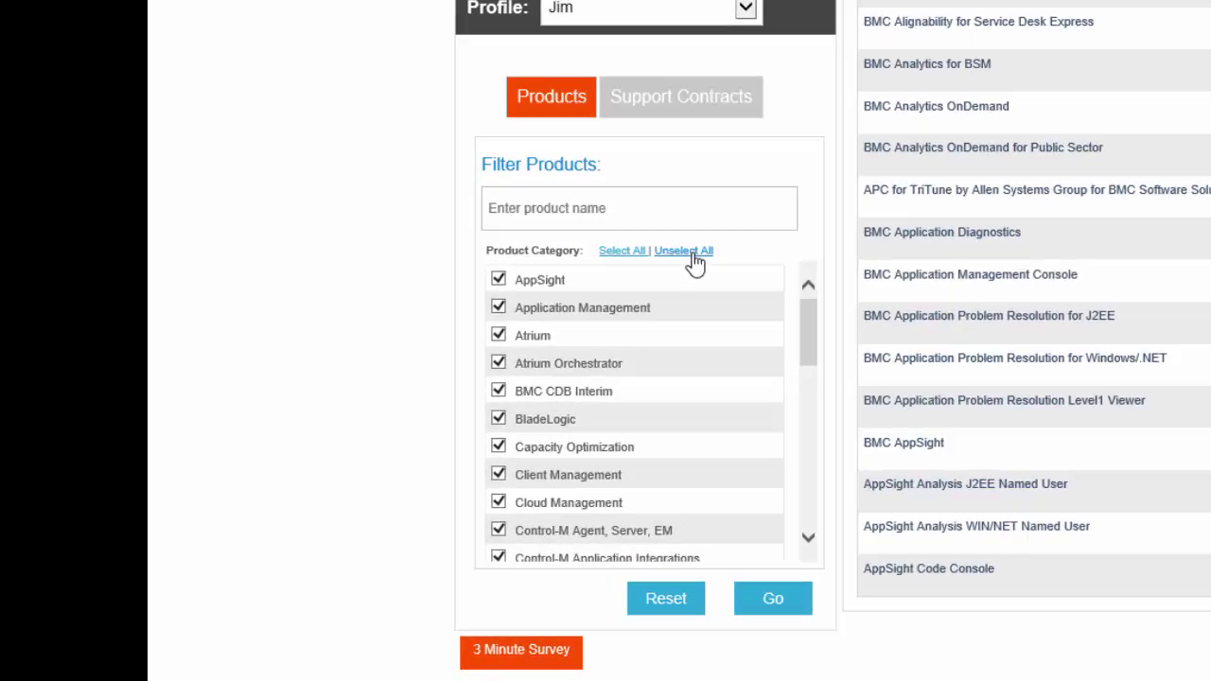
left_click(335, 417)
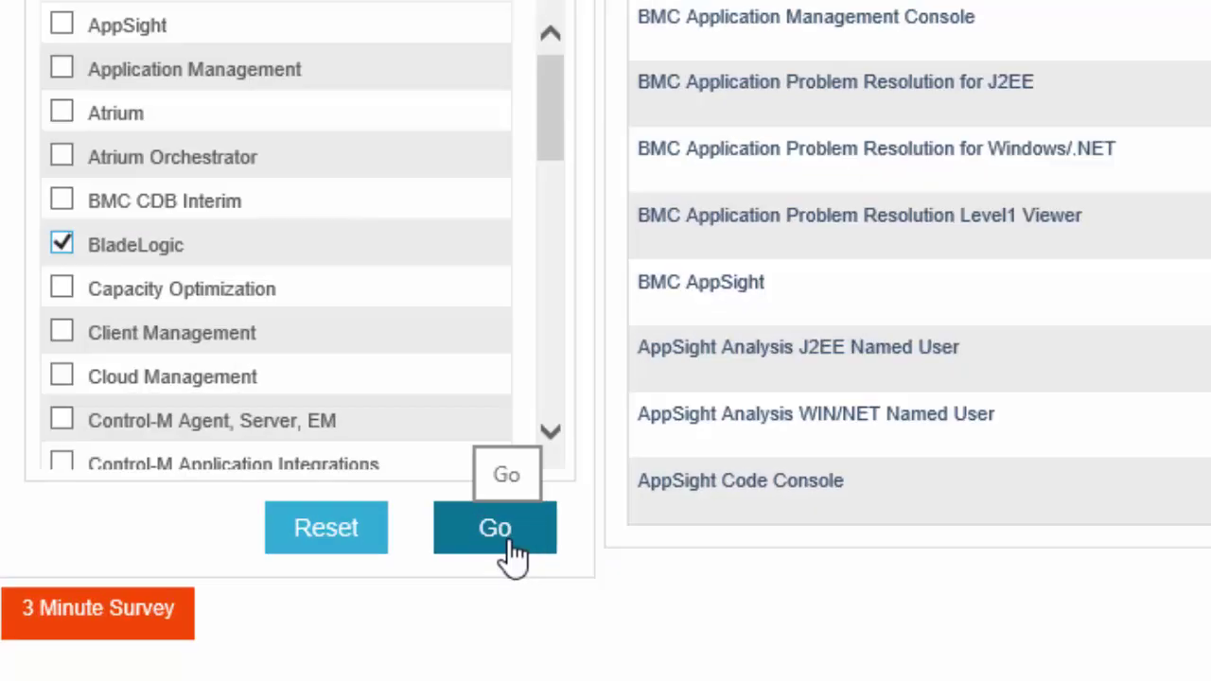
left_click(512, 556)
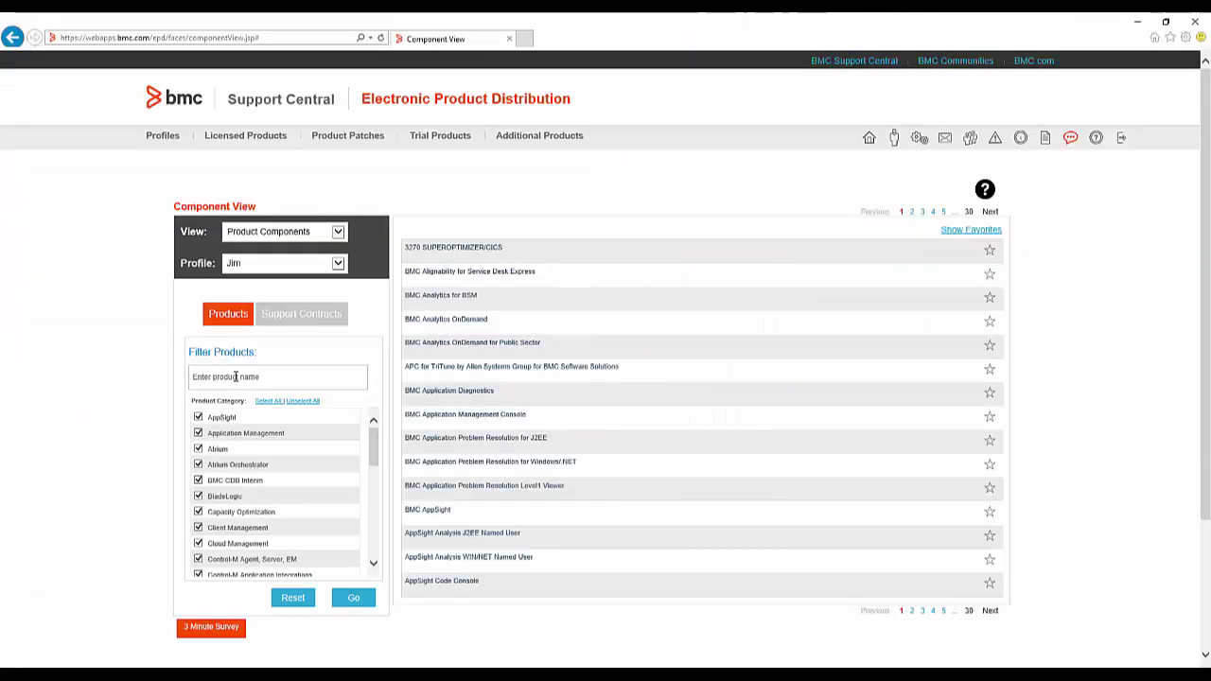
- Filter the product list by the name 'Server Automation'
left_click(236, 376)
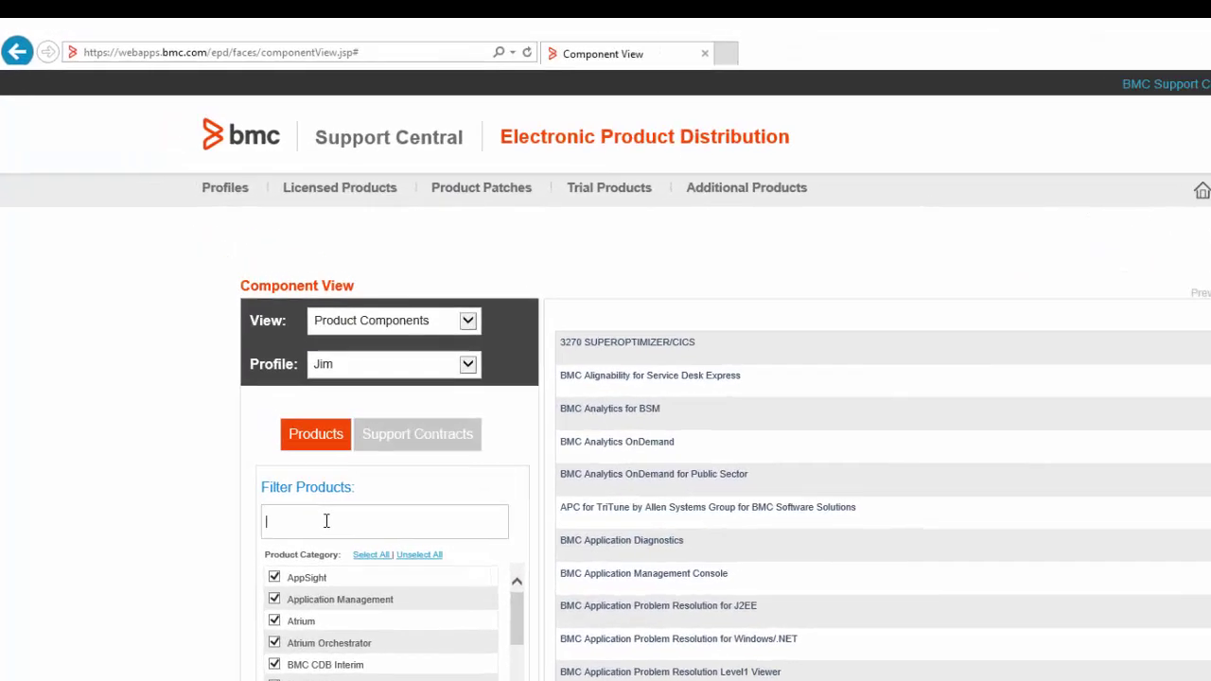
type("Server Automation")
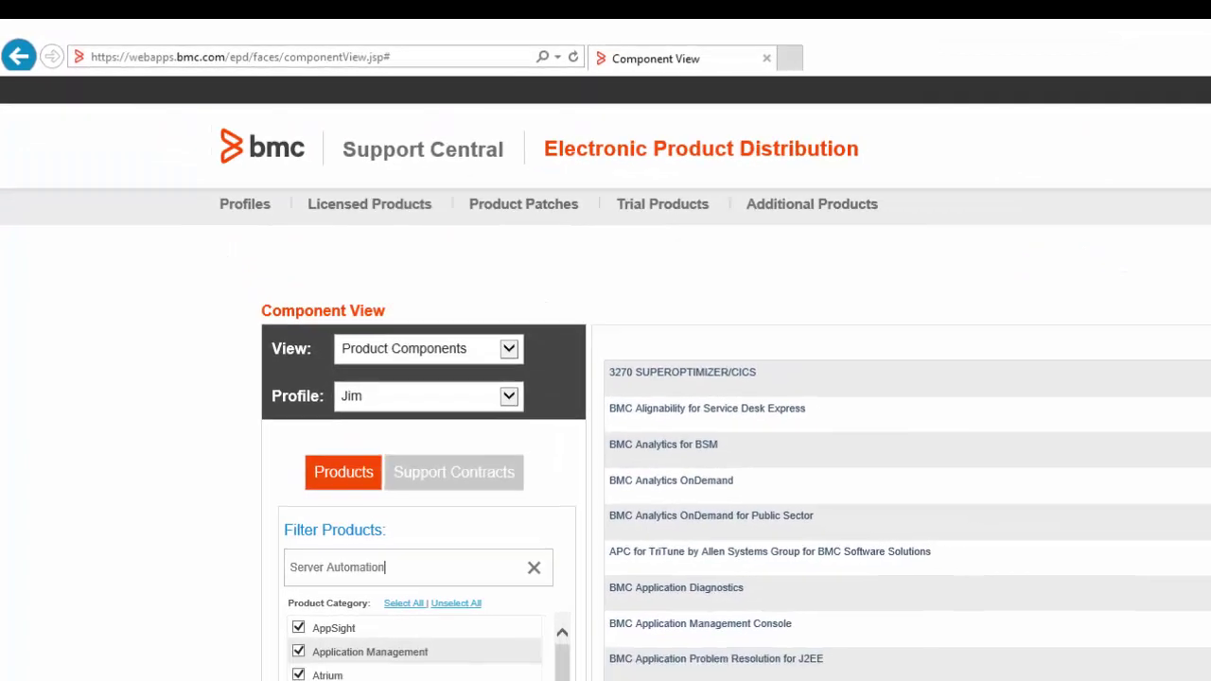
key("Return")
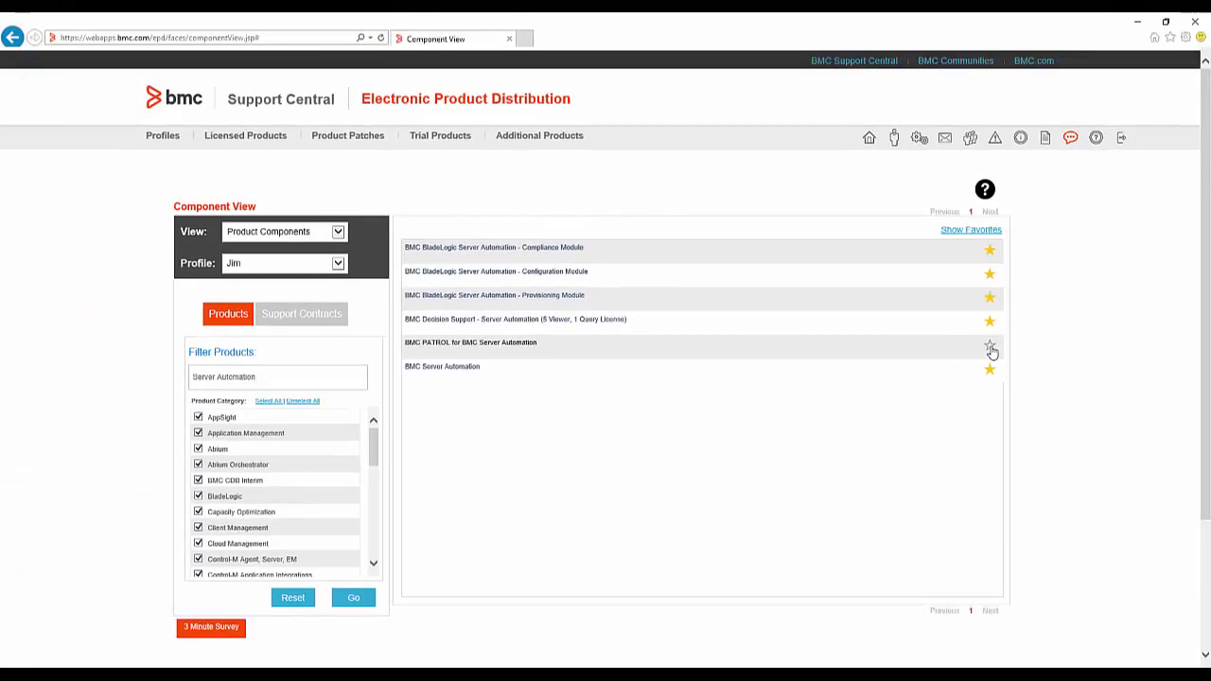
- Star a product and show only favourite products
left_click(990, 348)
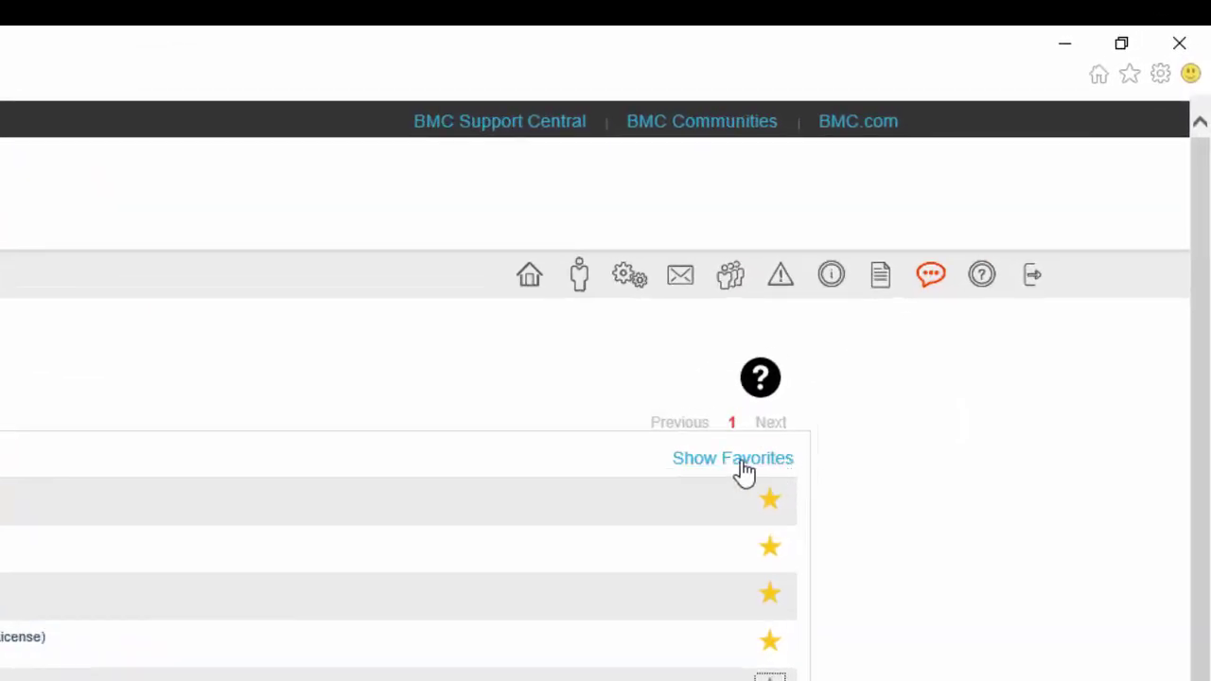
left_click(743, 464)
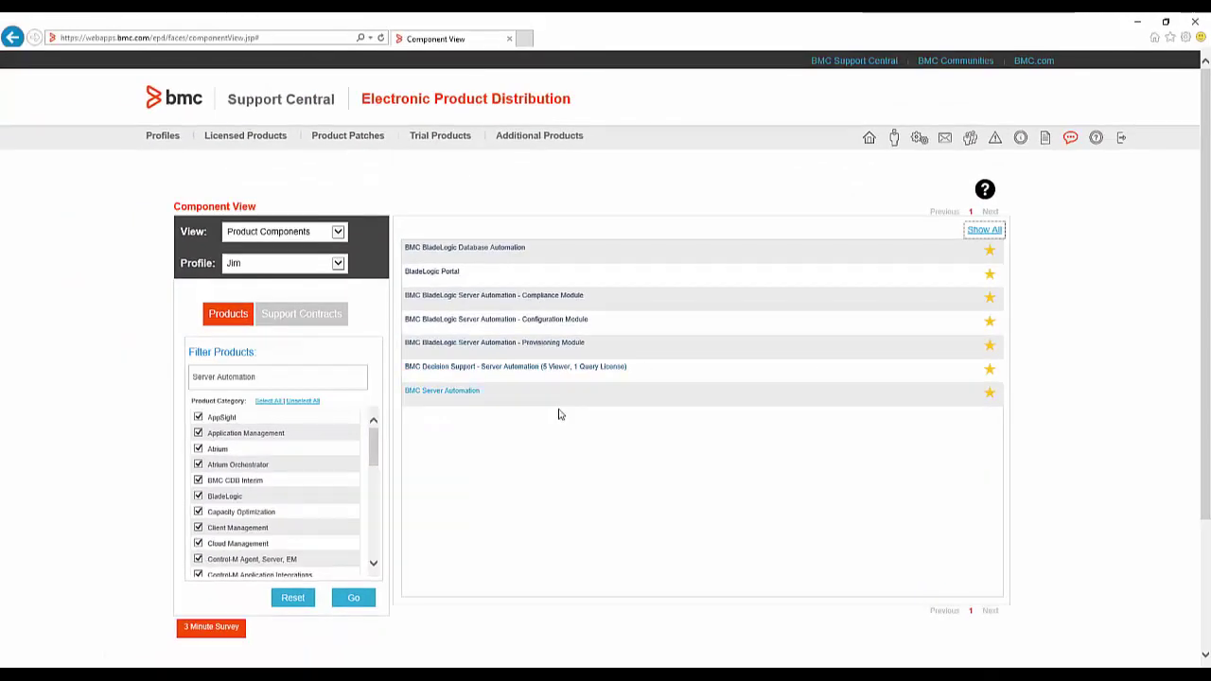
- Open BMC Server Automation 8.7.00 and view its Patches tab
left_click(447, 392)
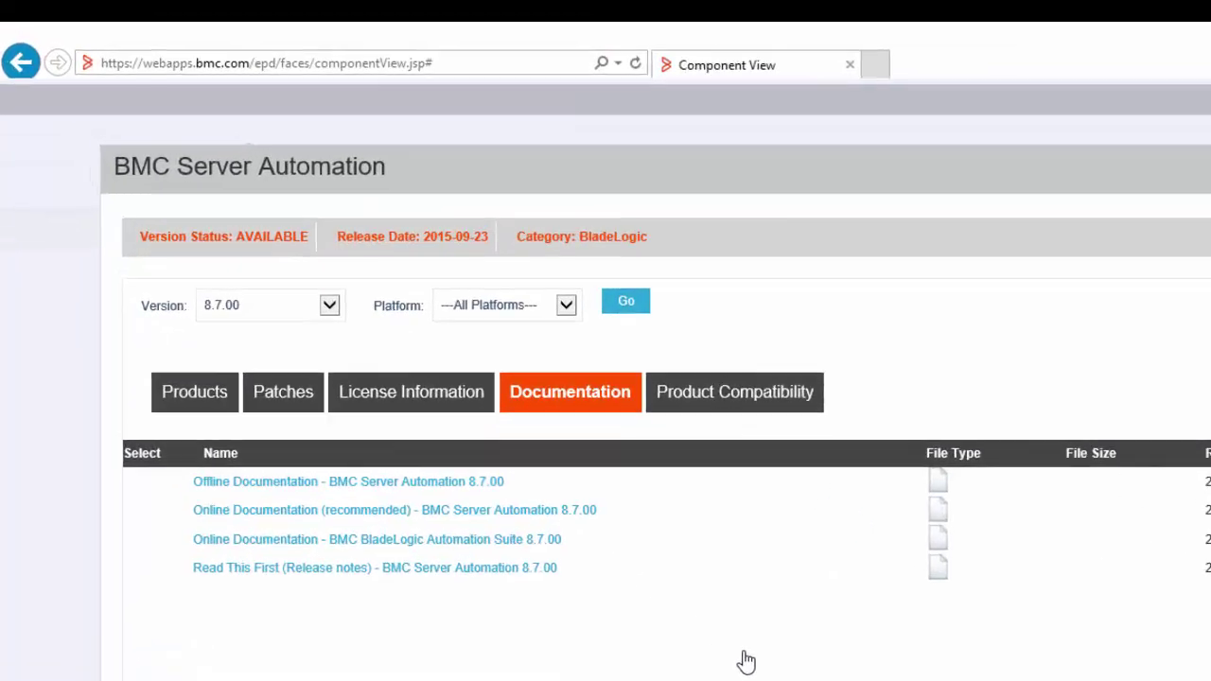
left_click(118, 241)
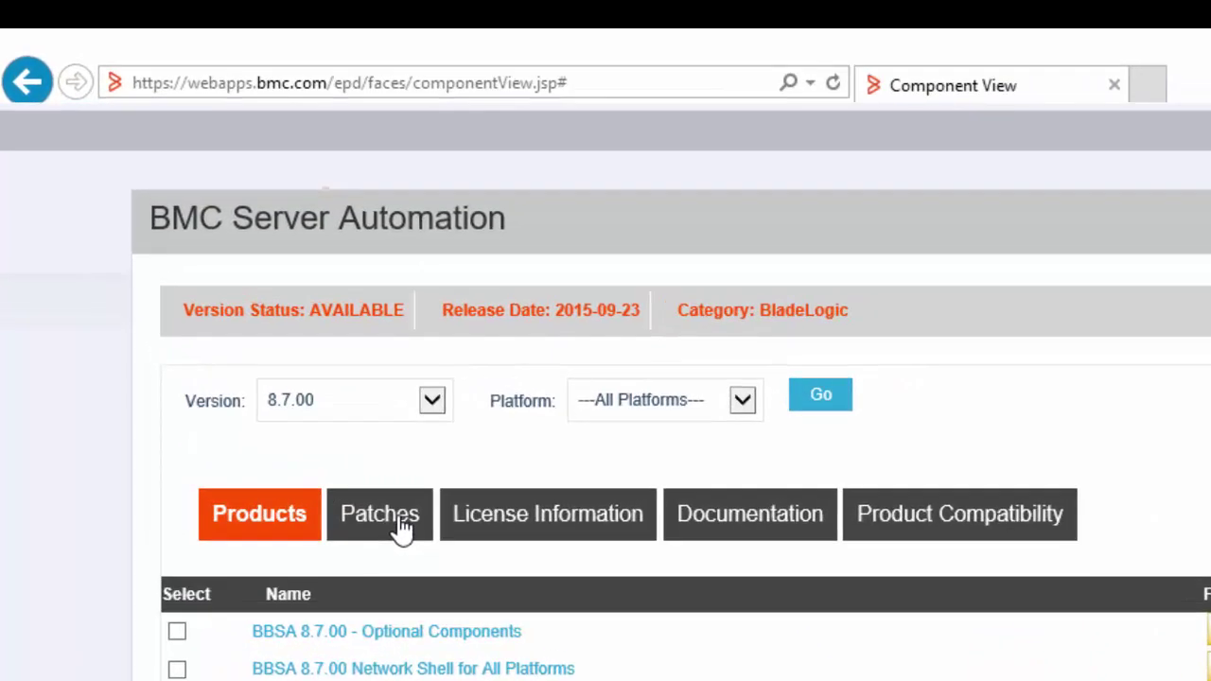
left_click(275, 361)
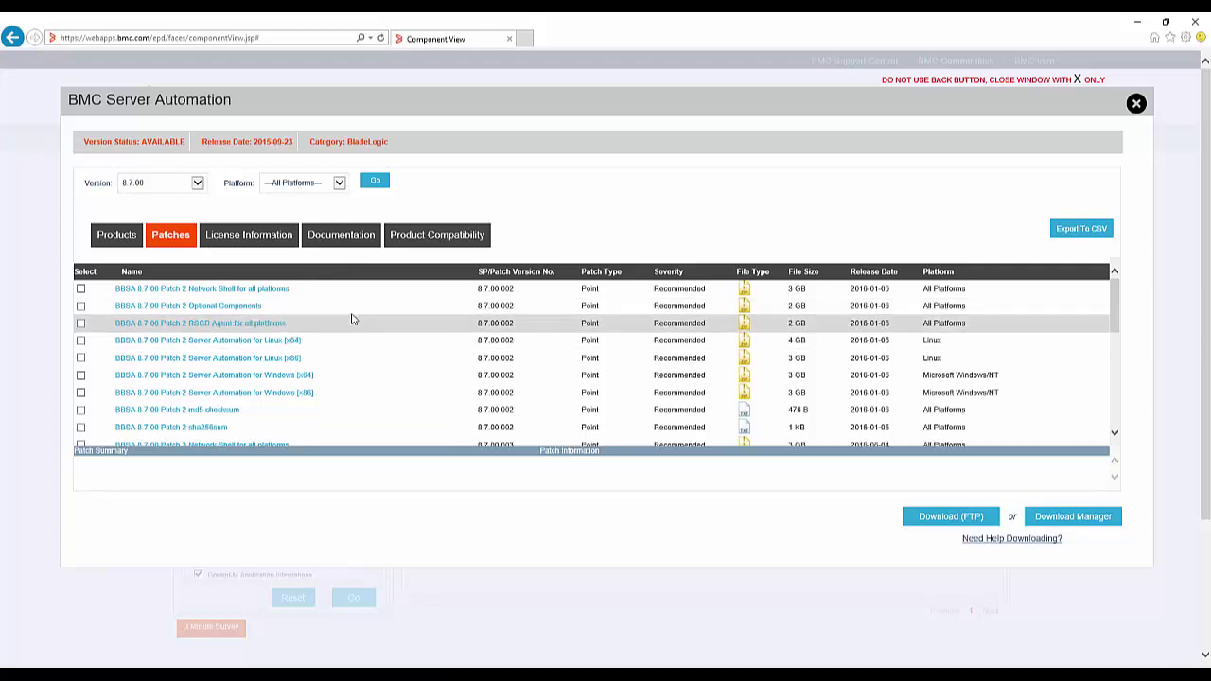
- Start the single-file Patch 3 Windows x86 download, then cancel it
scroll(273, 396, "down", 1)
scroll(273, 395, "down", 3)
left_click(231, 302)
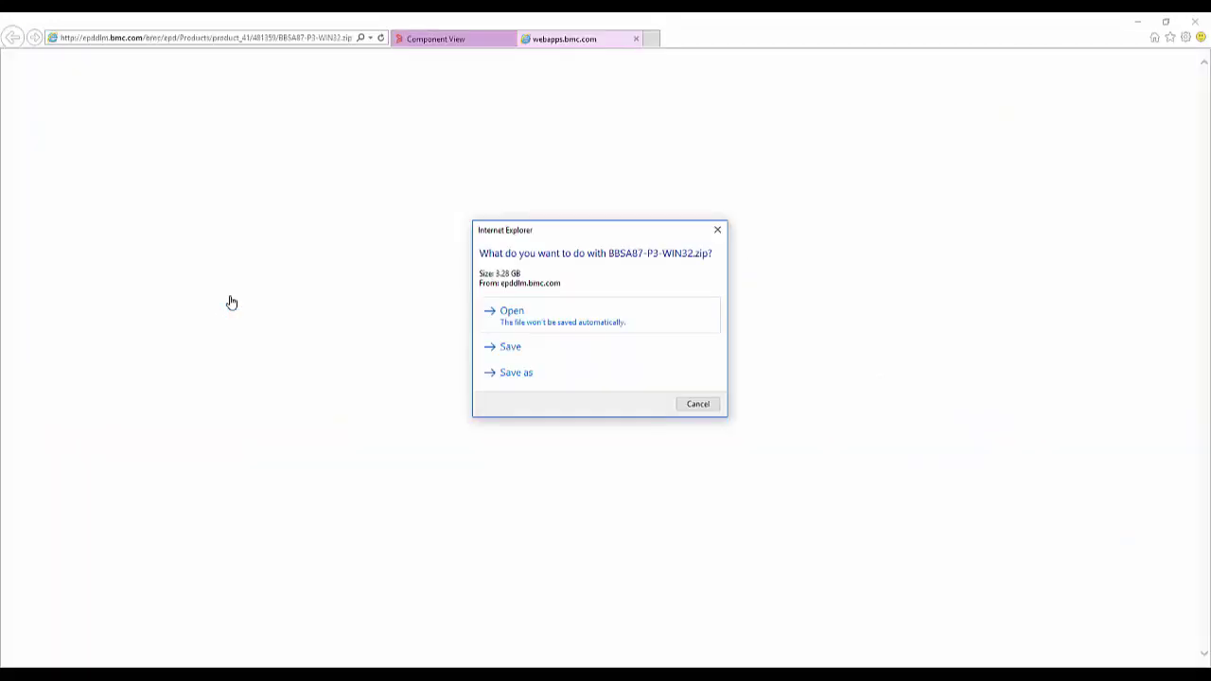
key("Escape")
- Tick the Patch 3 Network Shell, Optional Components and RSCD Agent files
scroll(219, 341, "up", 3)
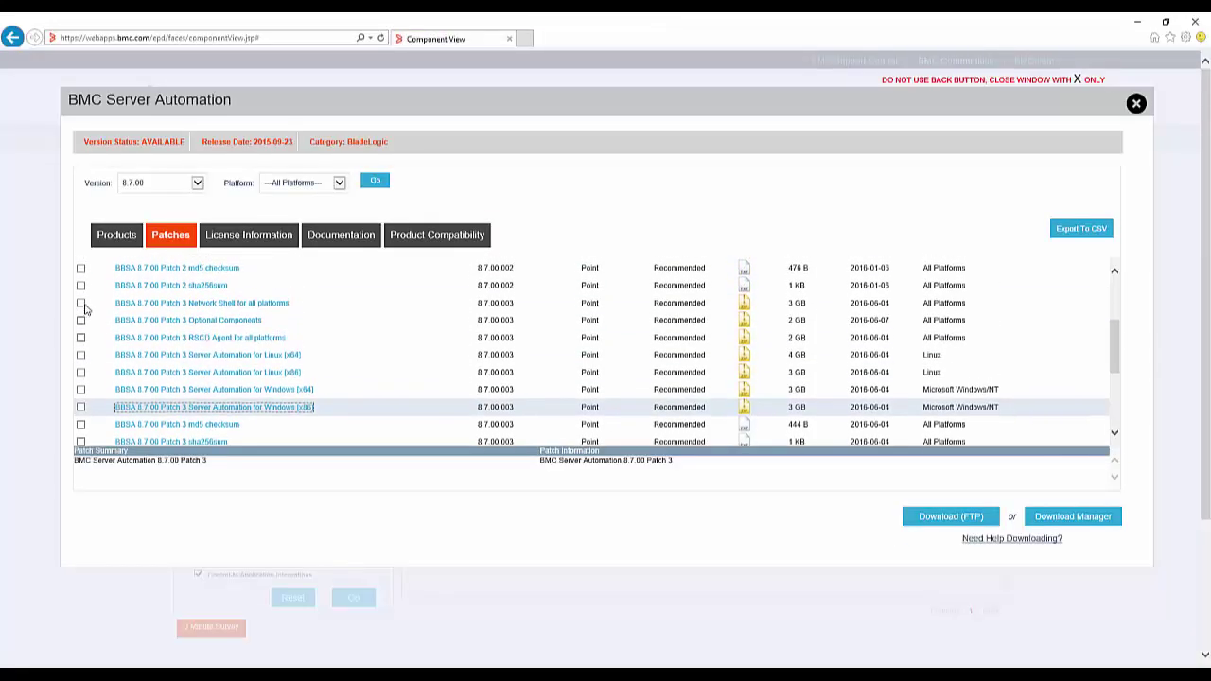
left_click(82, 304)
left_click(81, 321)
left_click(81, 339)
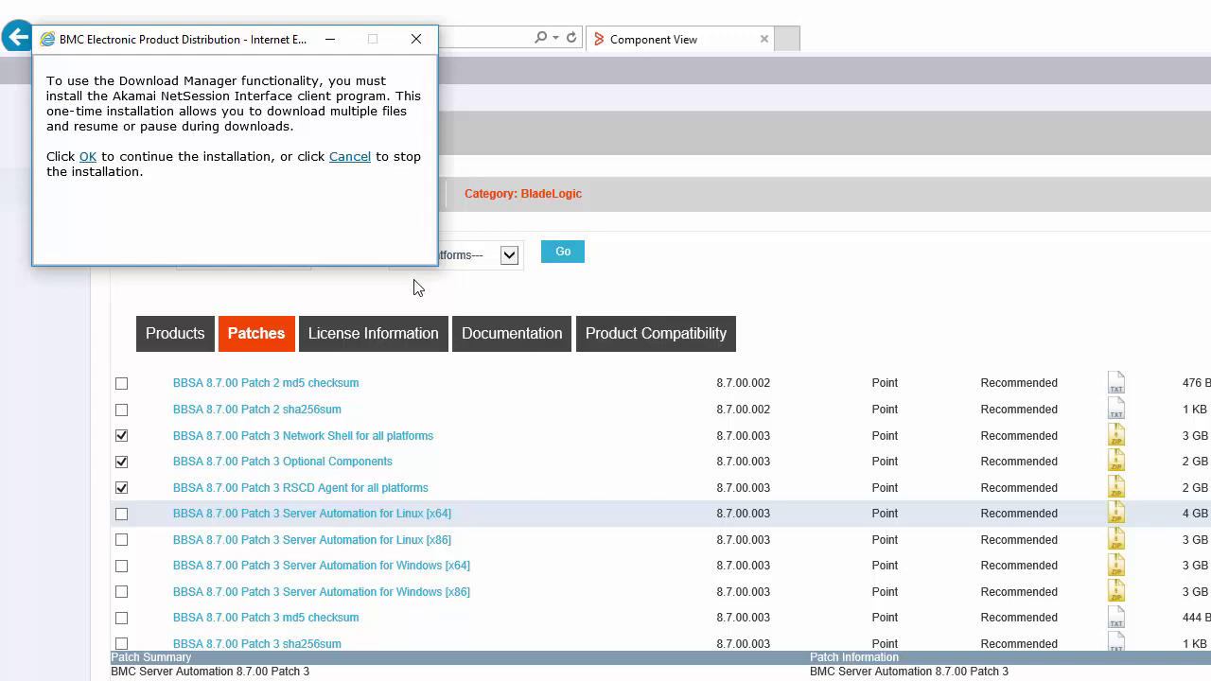
- Cancel the Akamai NetSession client installation prompt
left_click(417, 287)
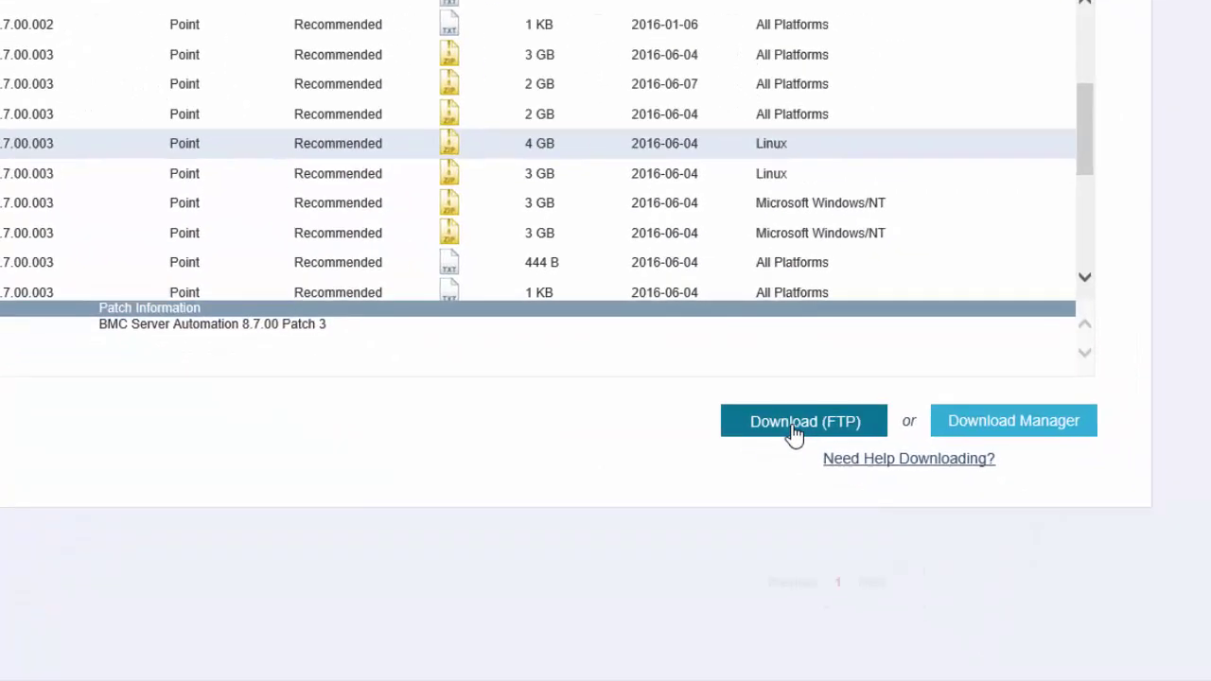
- Request FTP download of the ticked Patch 3 files and confirm the e-mail notice
left_click(793, 427)
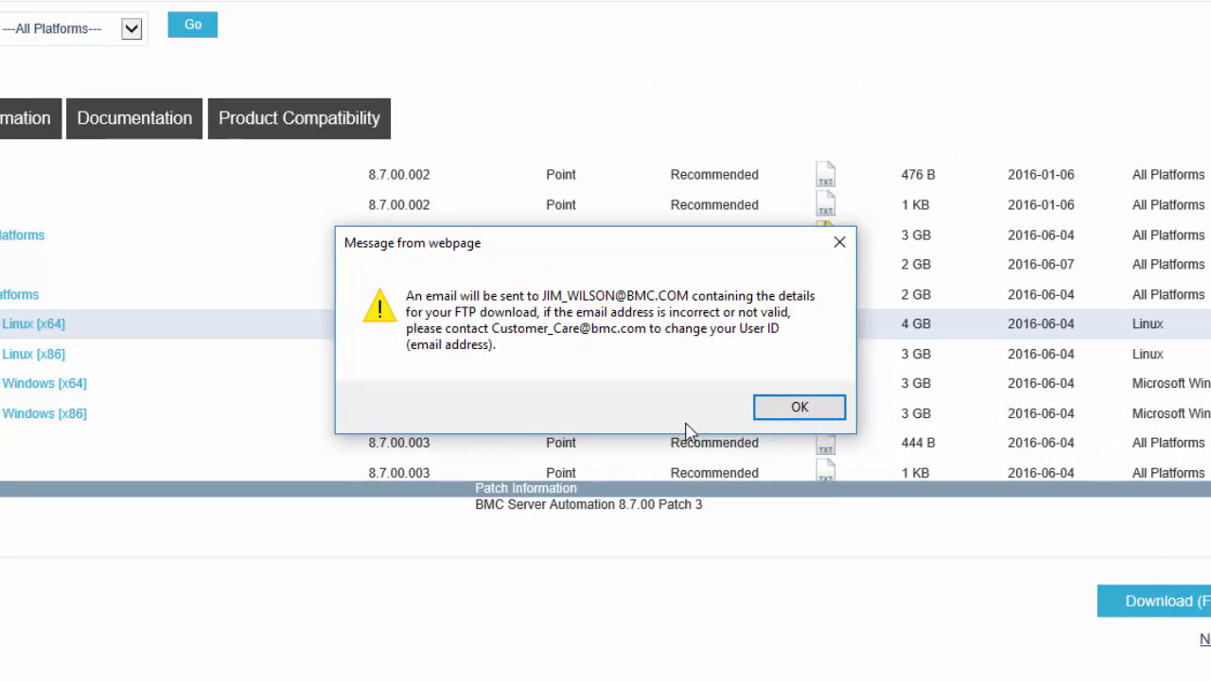
key("Return")
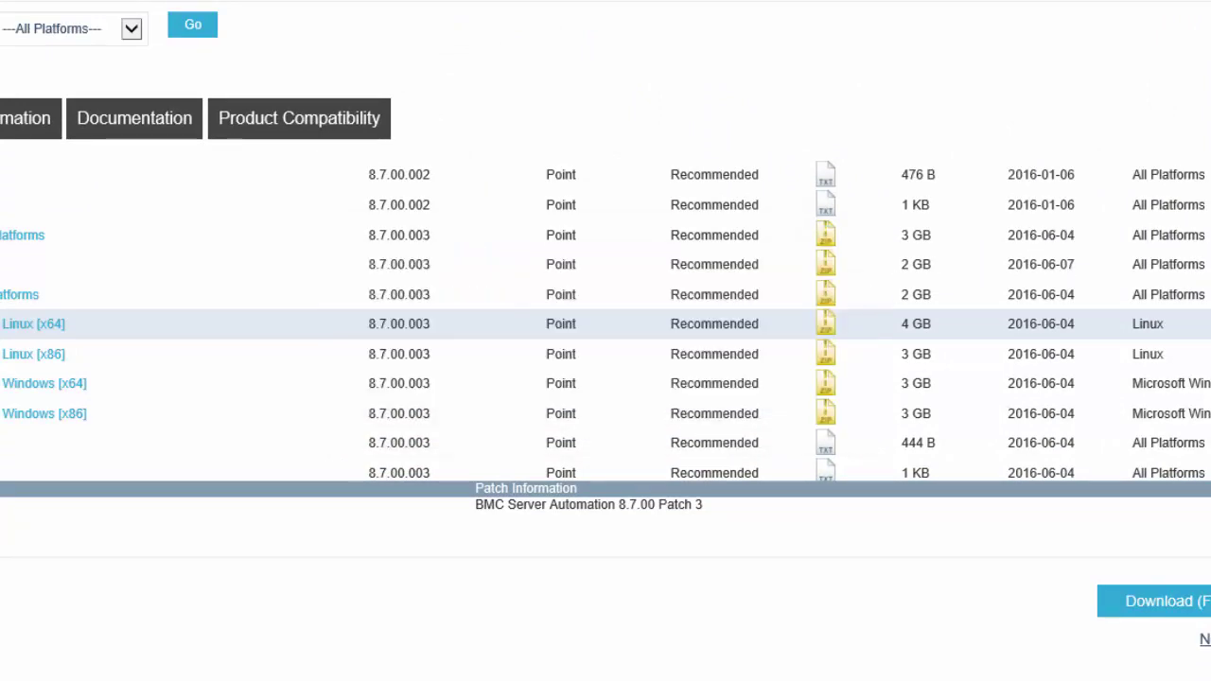